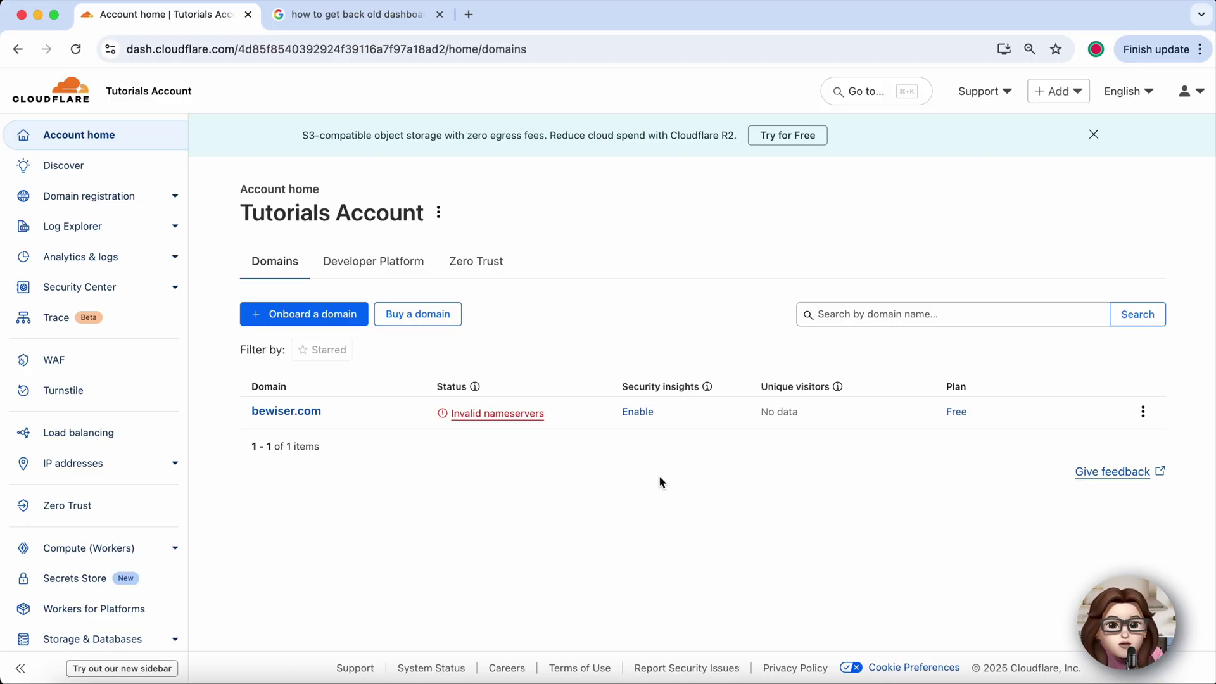
Go to bewiser.com's Security rules page and bring up the IP ACCESS Rules block rule's actions.
left_click(307, 413)
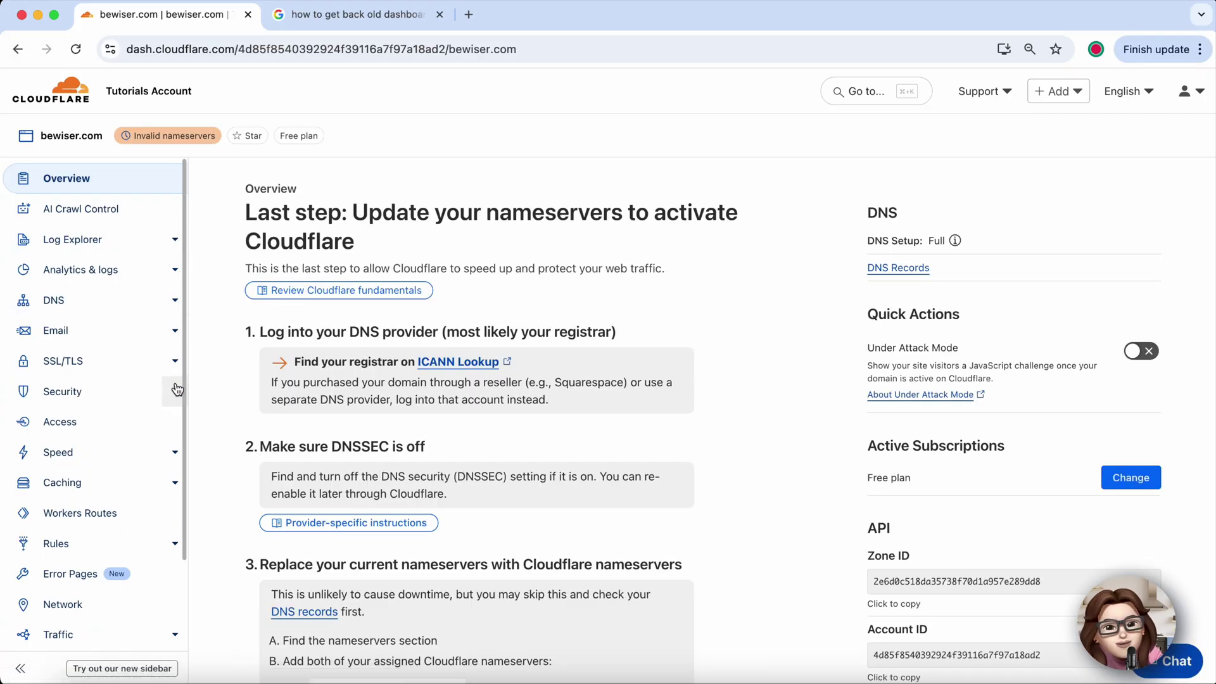
left_click(175, 391)
left_click(78, 478)
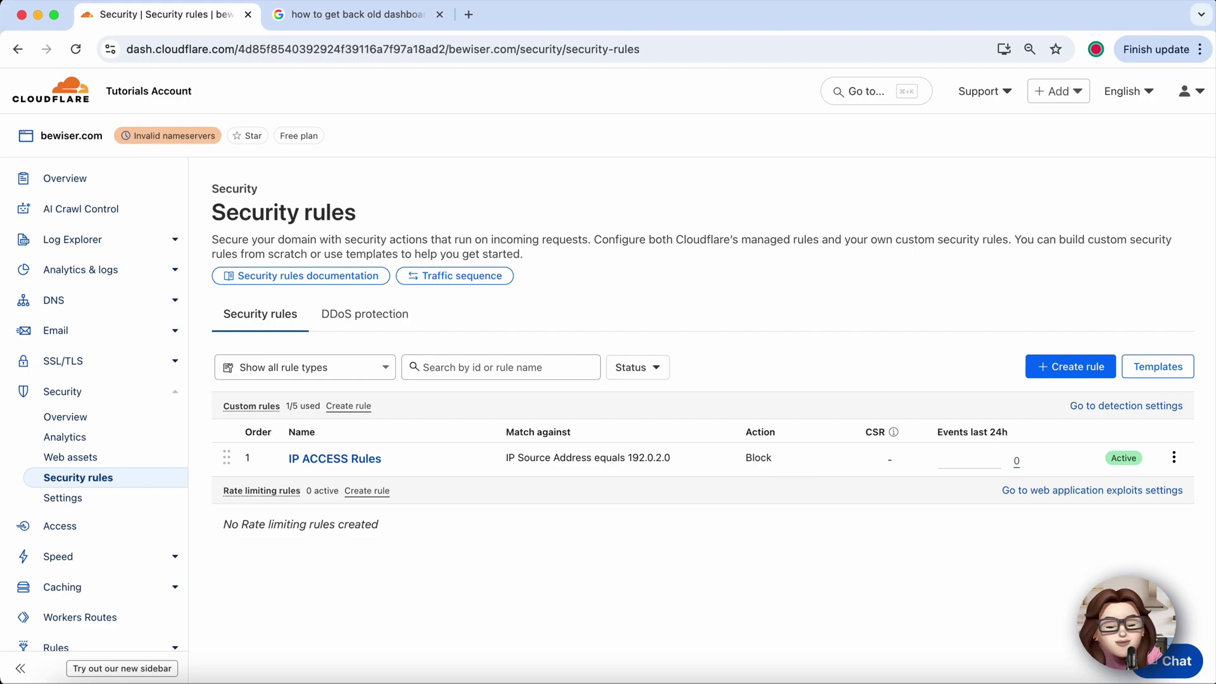
double_click(757, 458)
left_click(762, 489)
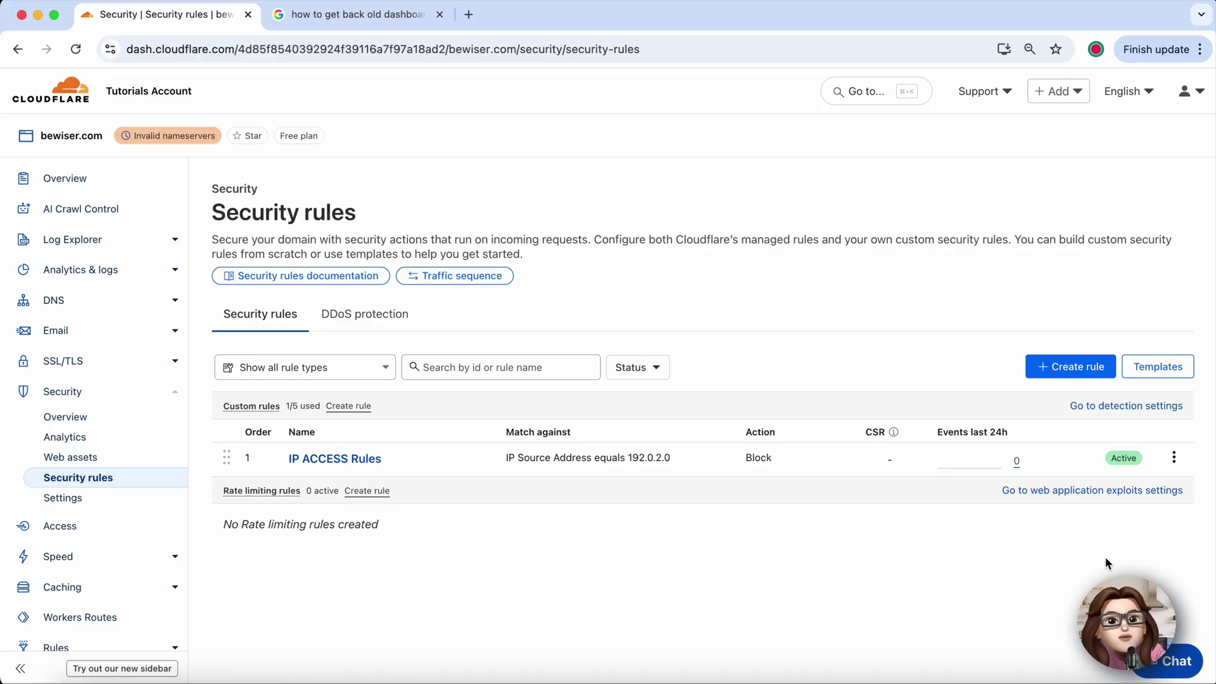
Review the IP ACCESS Rules edit form, keep Block as its action, and return to Custom rules.
left_click(1175, 459)
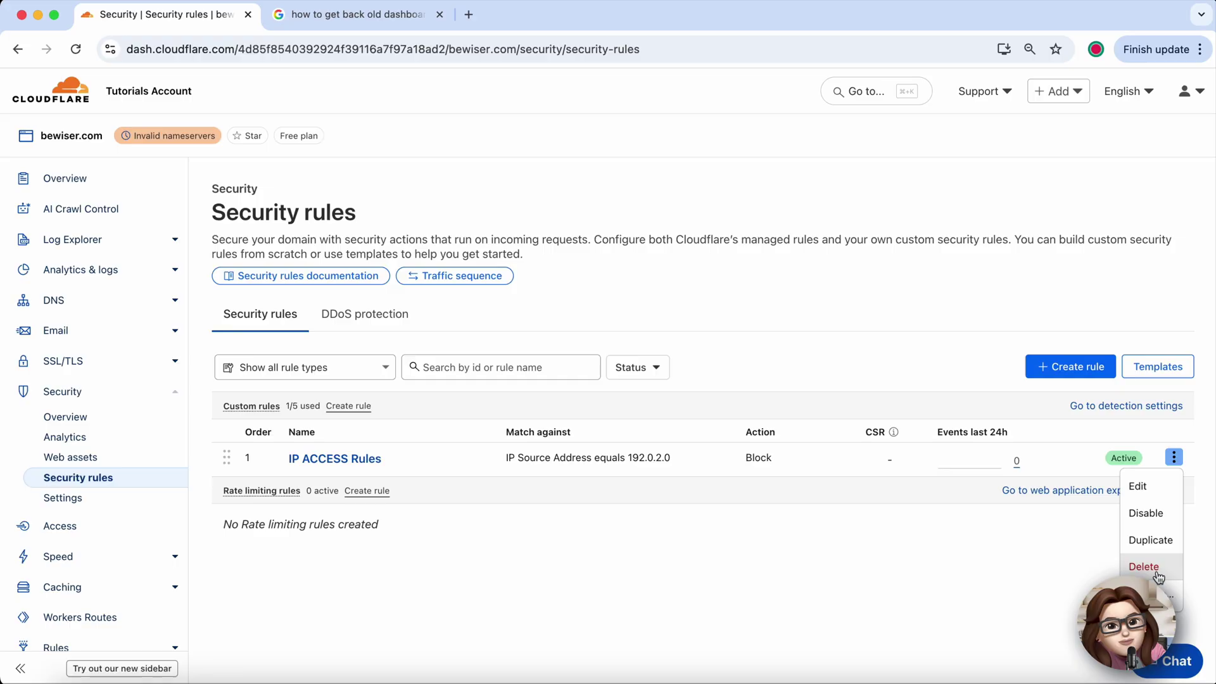
left_click(1161, 489)
scroll(761, 529, "down", 3)
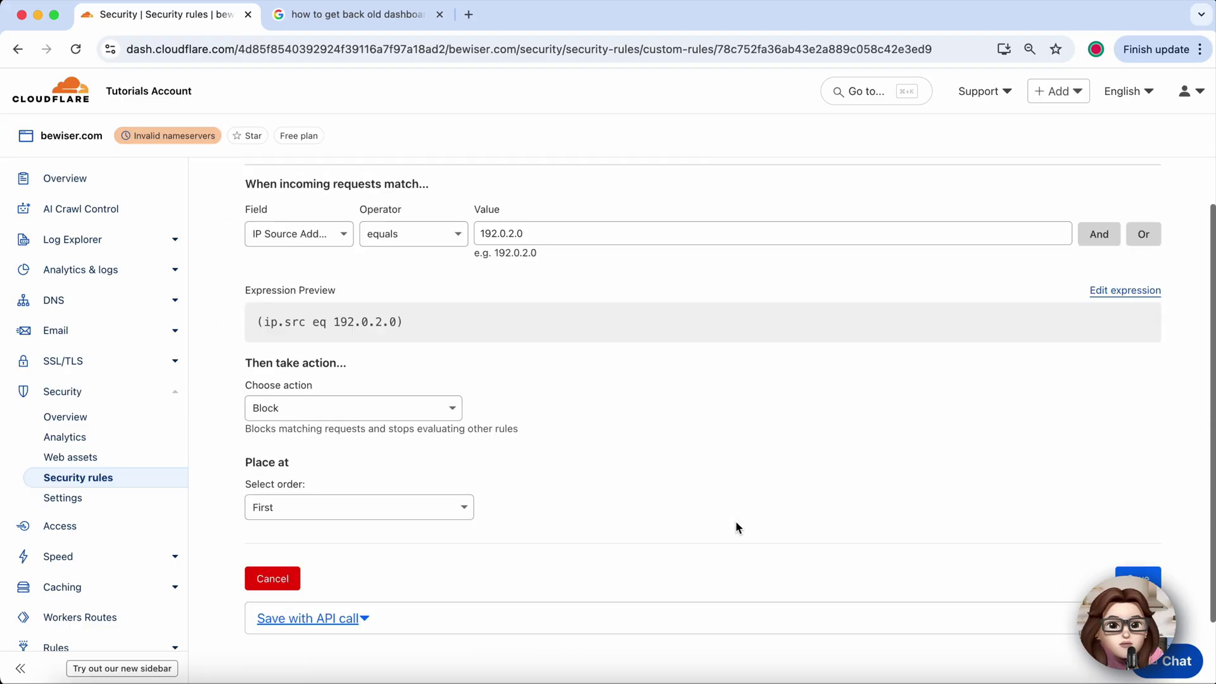
left_click(417, 380)
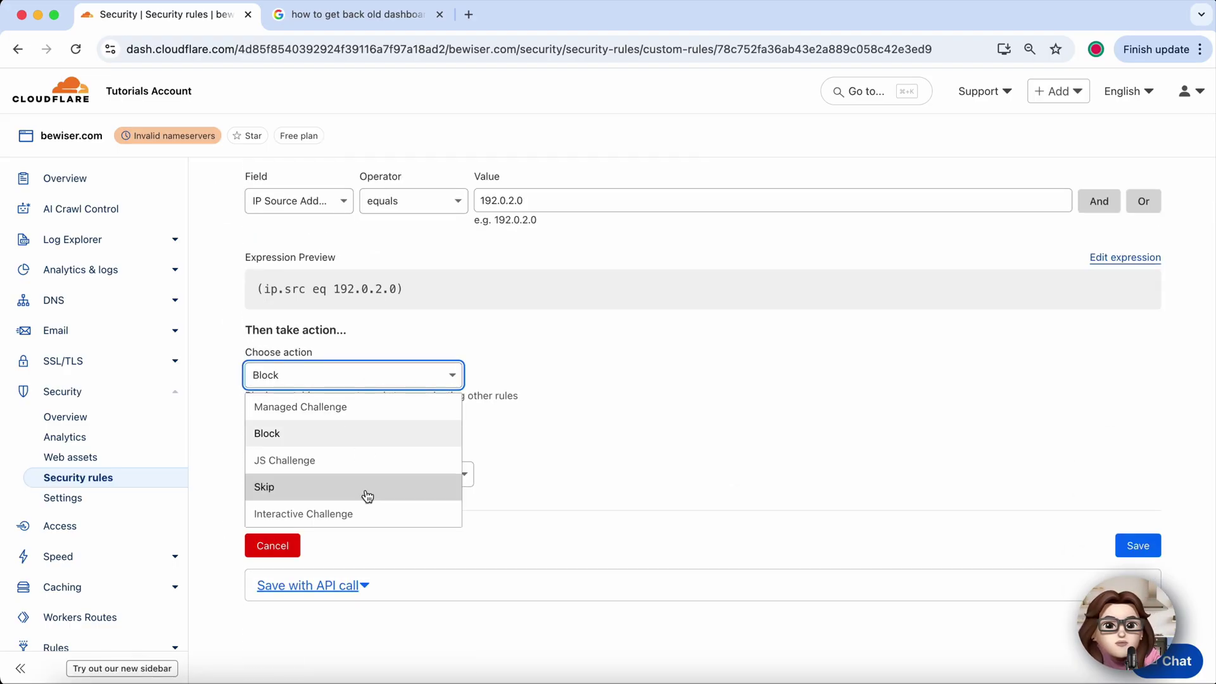
left_click(534, 438)
scroll(534, 439, "up", 5)
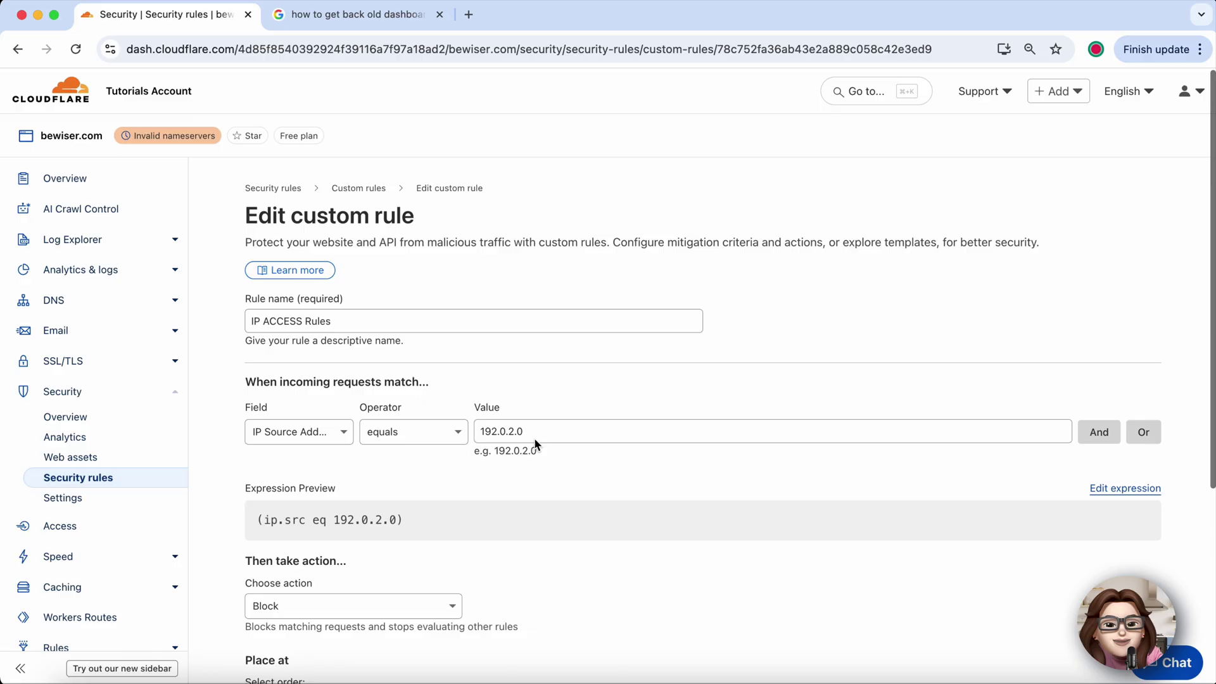
scroll(510, 303, "down", 5)
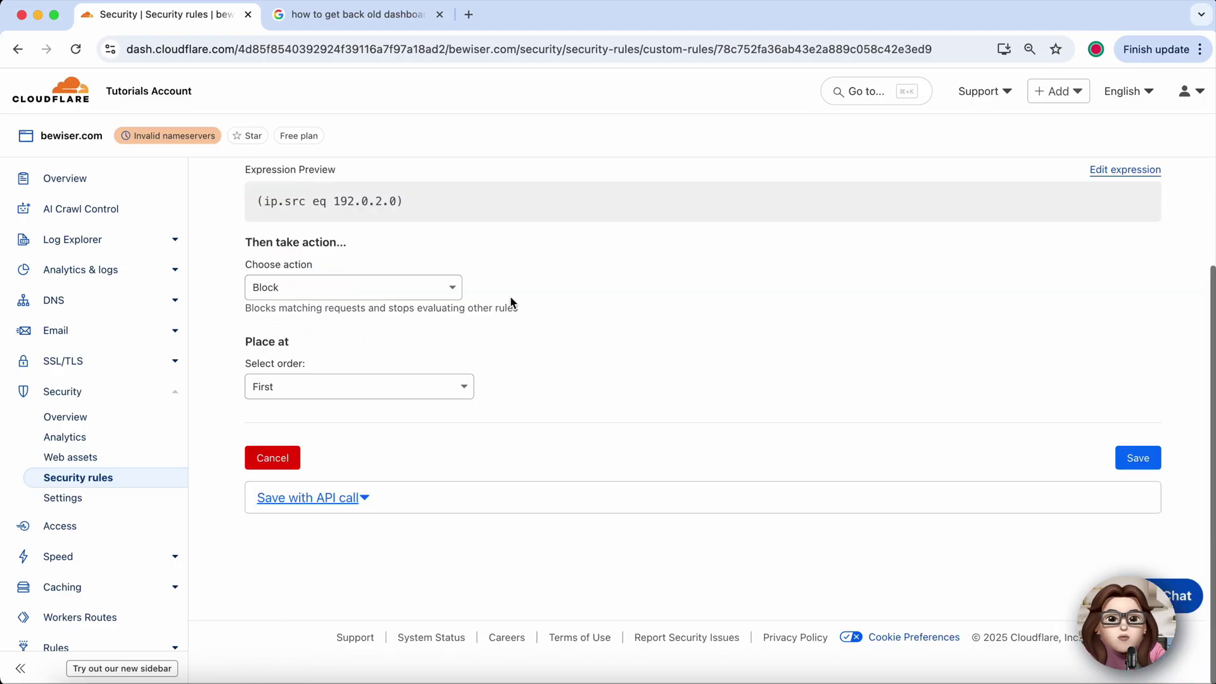
scroll(769, 491, "up", 5)
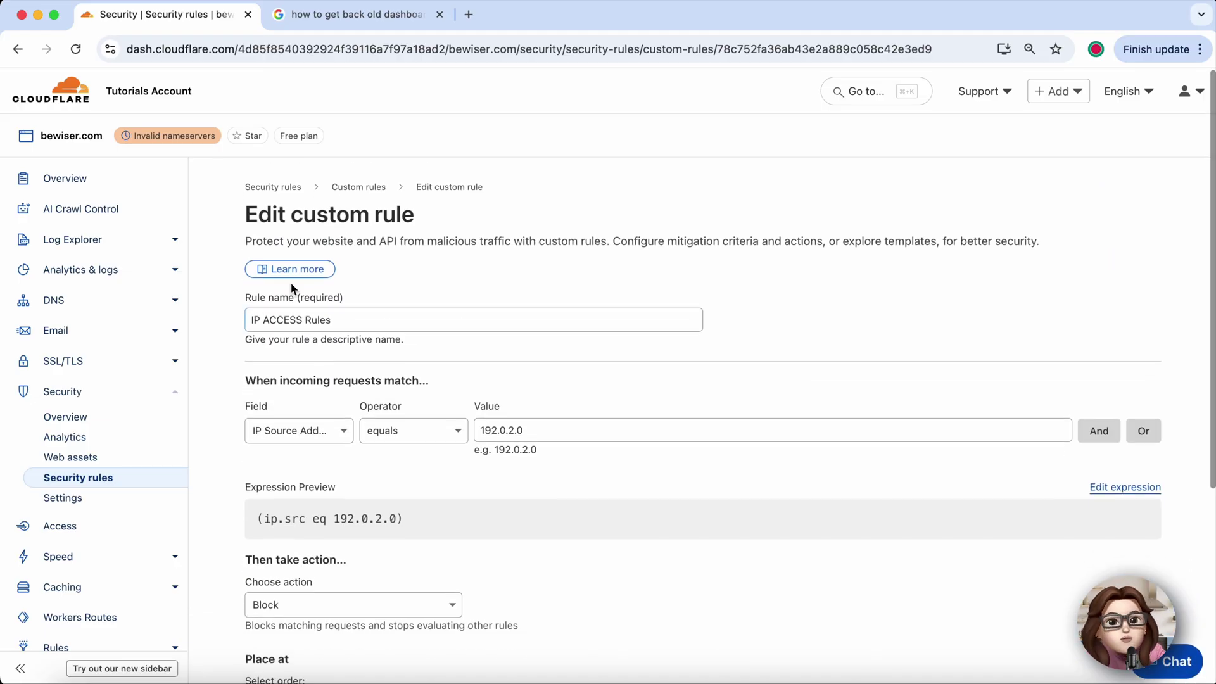
left_click(358, 186)
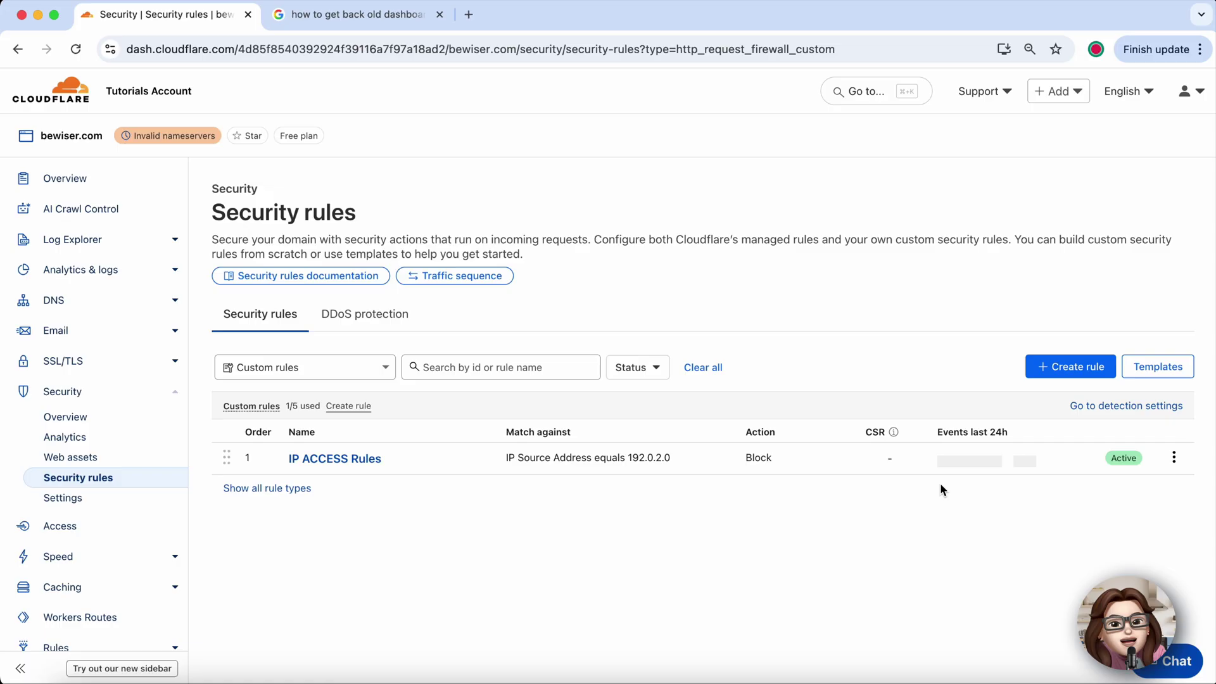
Delete the IP ACCESS Rules rule and confirm, leaving 0/5 custom rules used.
left_click(1175, 458)
left_click(1144, 567)
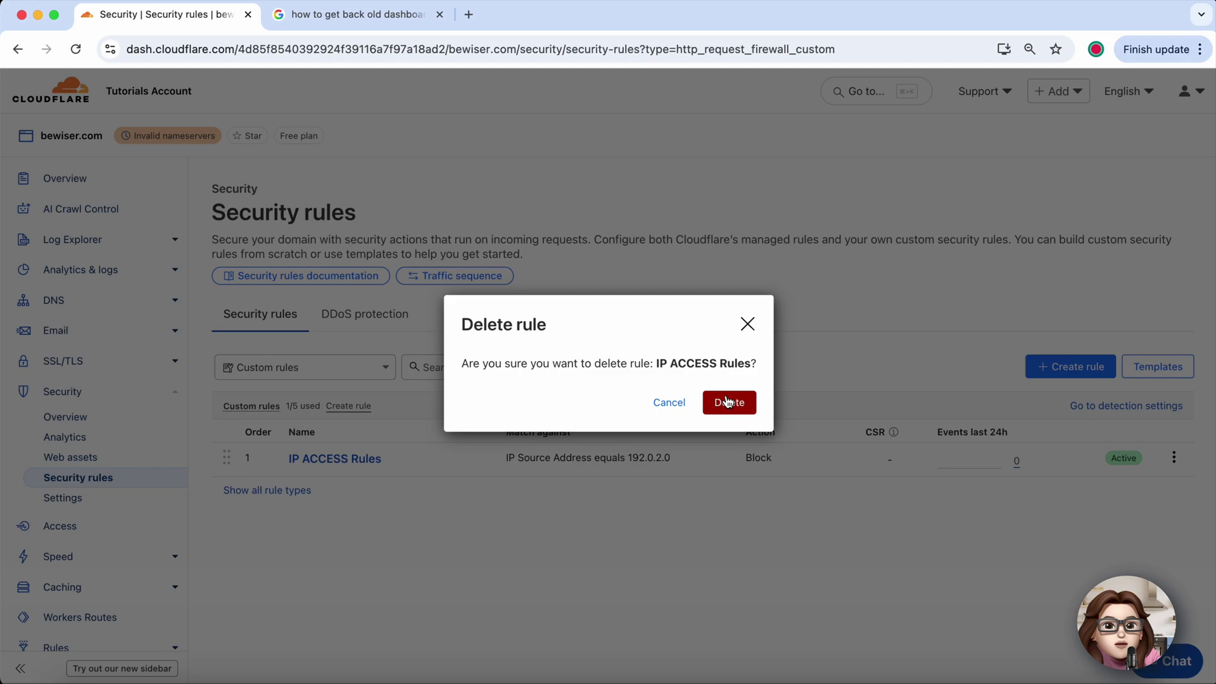
left_click(728, 403)
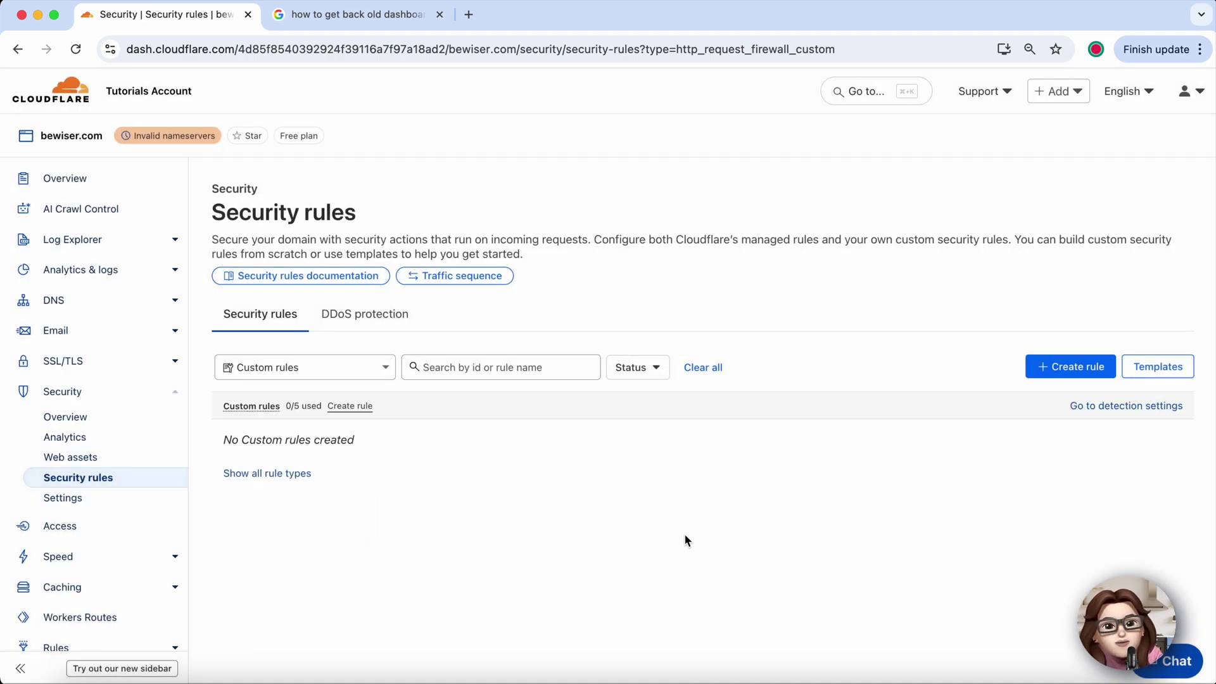